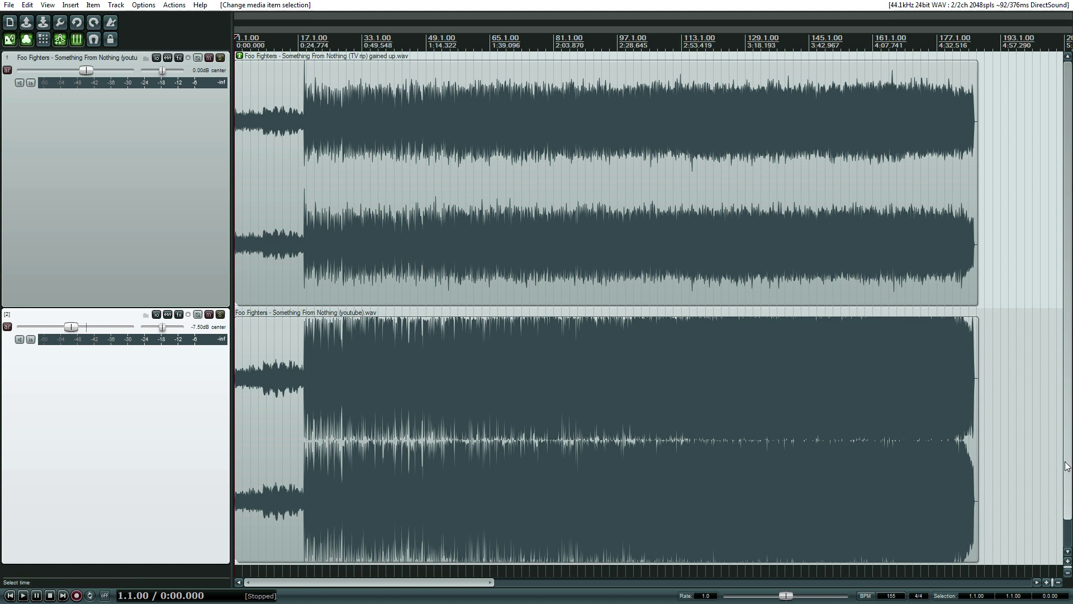
Step: Place the edit cursor at the loud entry at about 0:27 and compare both tracks' waveforms there close up
click(995, 492)
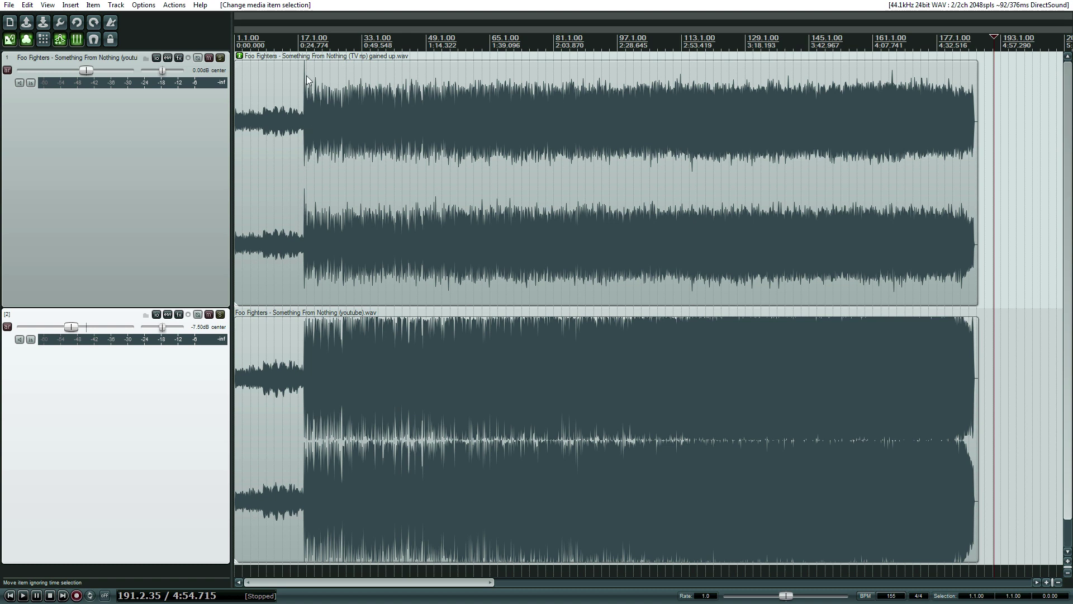
click(305, 216)
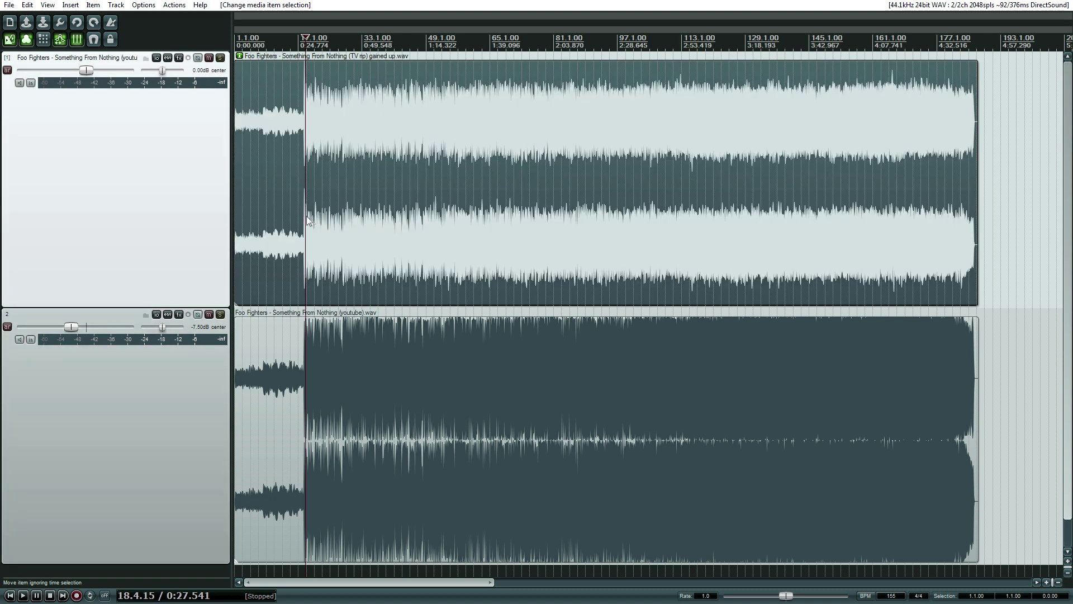
scroll(501, 263, up, 10)
click(585, 249)
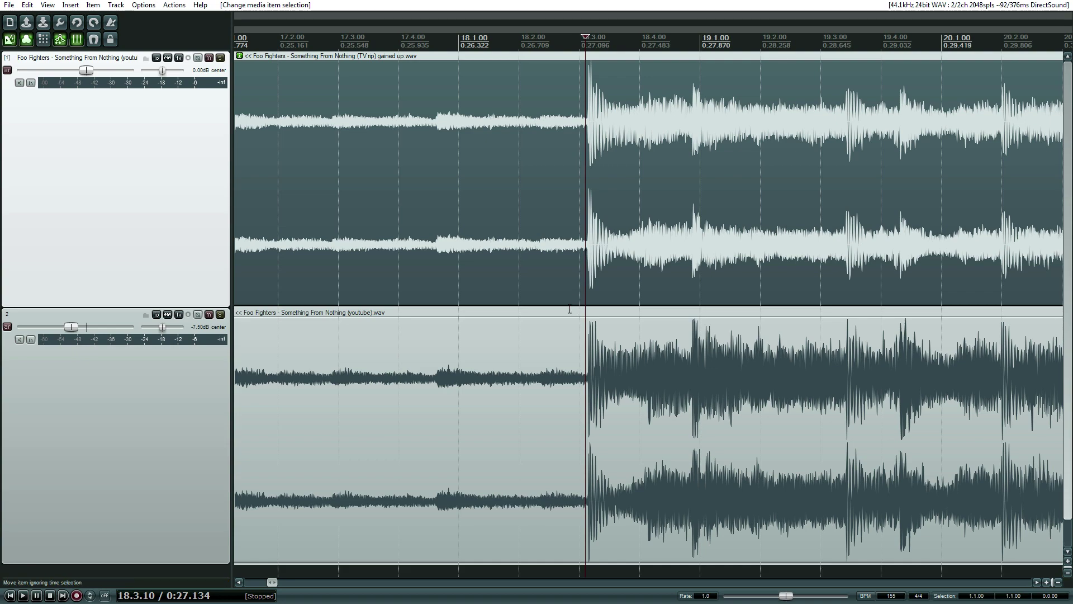
scroll(562, 314, down, 8)
scroll(559, 316, down, 2)
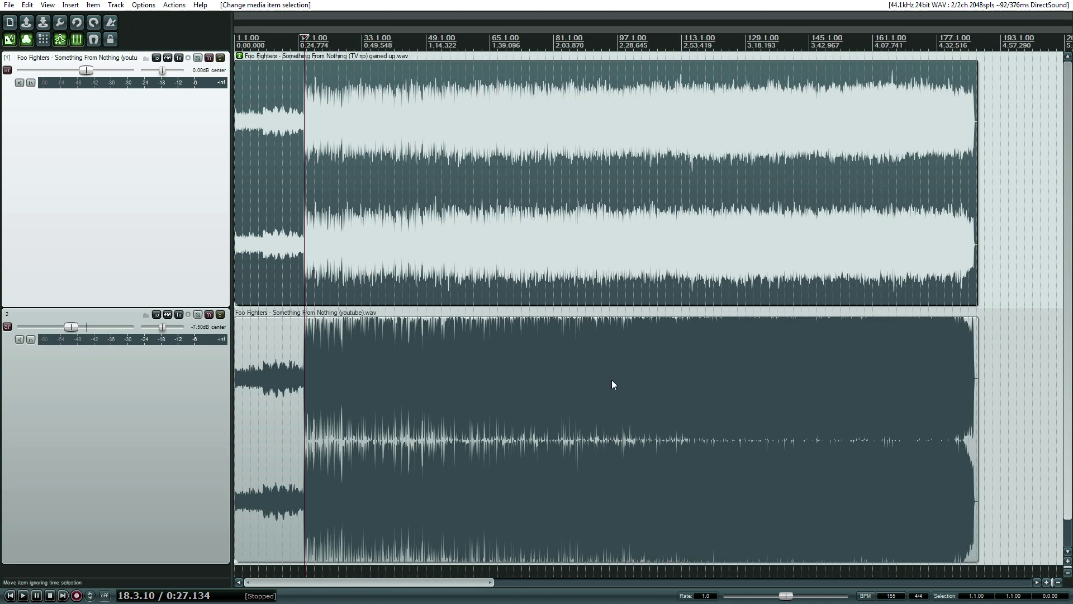
Step: Select the YouTube version's item to inspect its waveform, and clear the selection by placing the edit cursor beyond the song's end
click(683, 410)
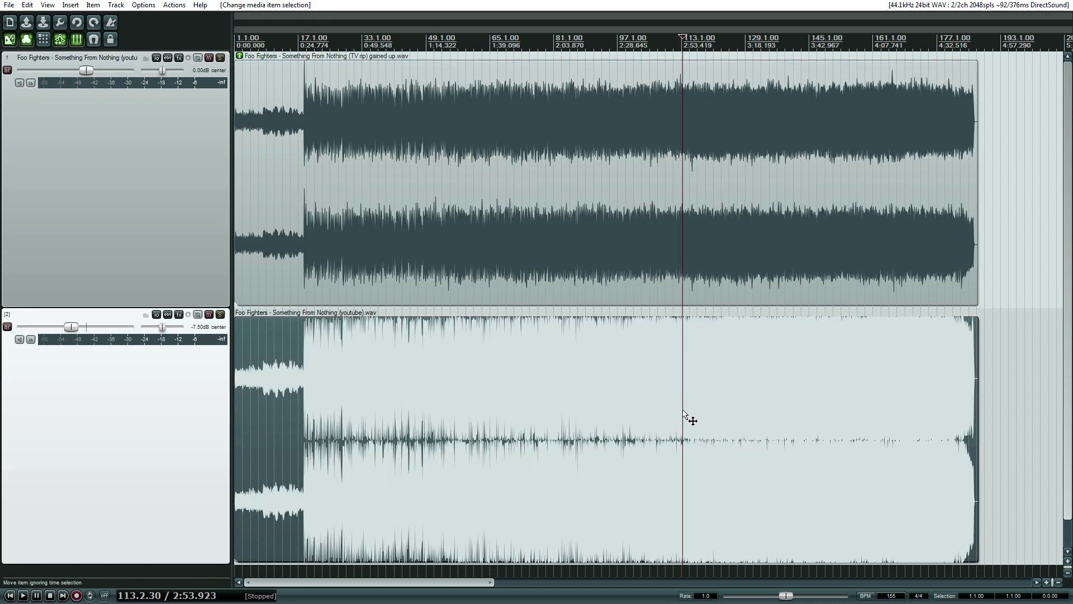
click(993, 411)
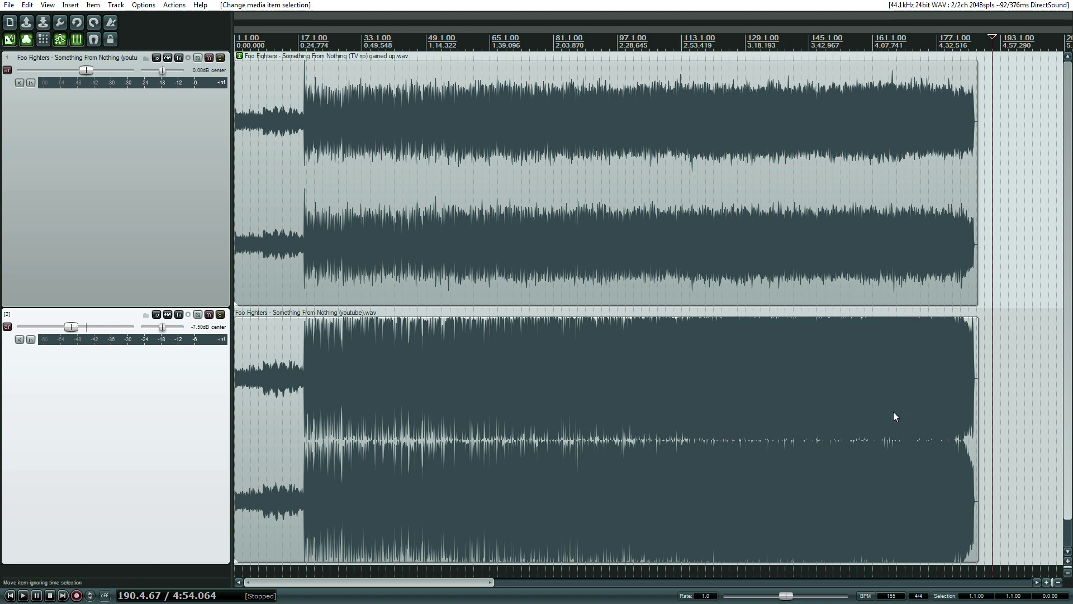
click(991, 398)
click(1001, 395)
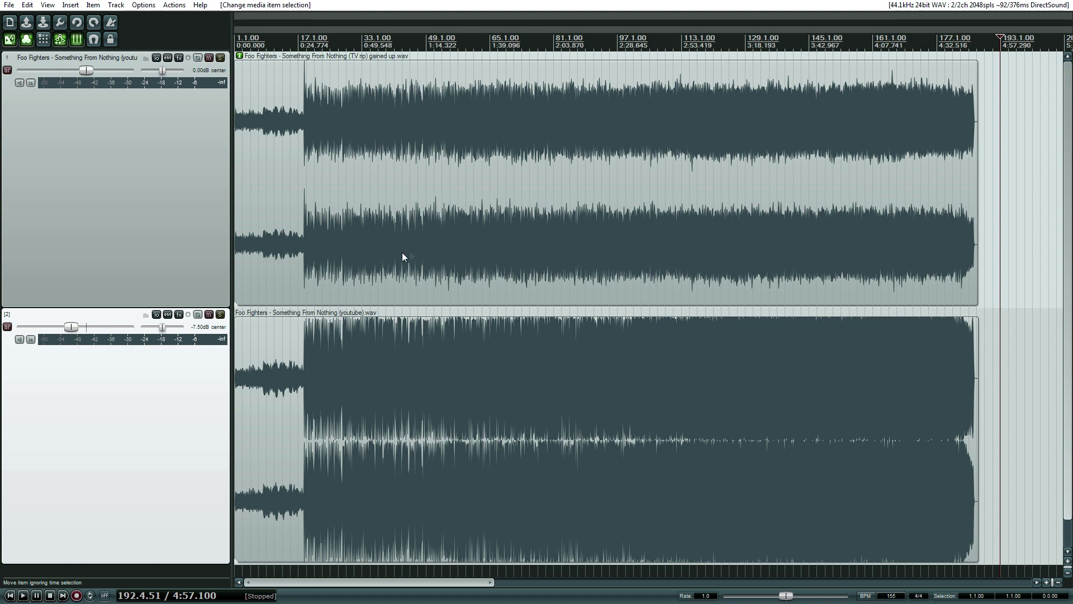
Step: Point out the start of the loud section at about 0:26 in the TV rip, and clear the item selection
click(314, 256)
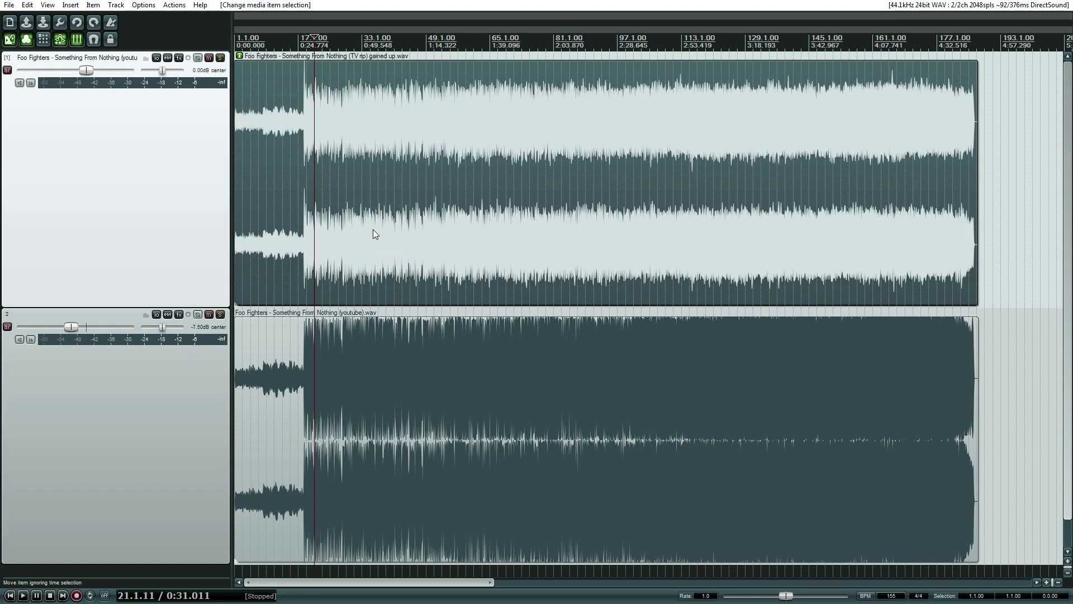
click(303, 239)
click(303, 243)
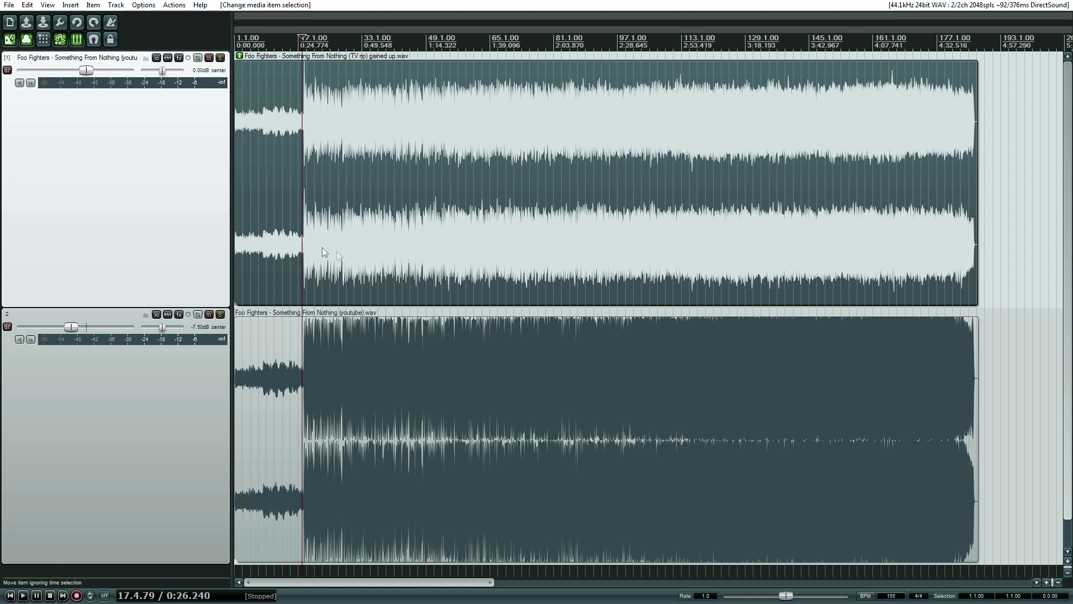
click(998, 335)
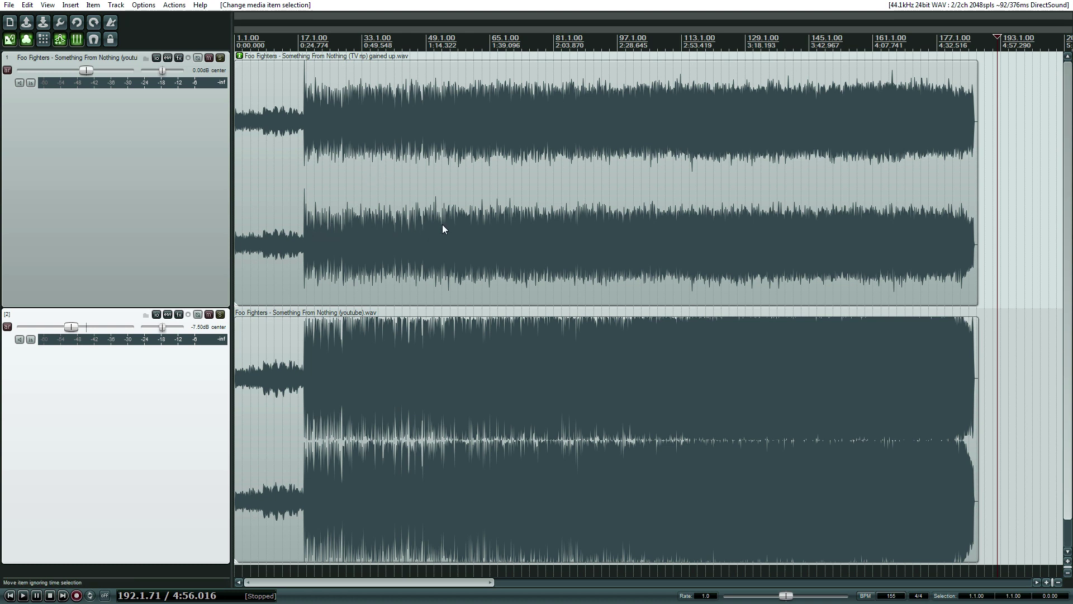
Step: Examine the TV rip's waveform around 1:14 at different zoom levels, ending with the whole song in view
click(427, 232)
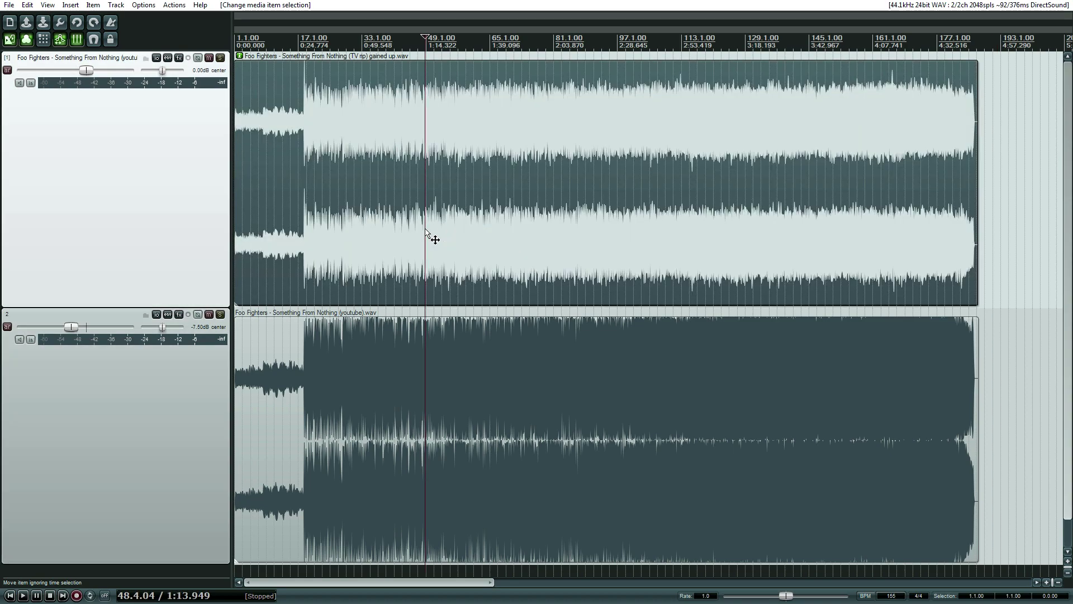
scroll(426, 232, up, 6)
scroll(425, 229, down, 8)
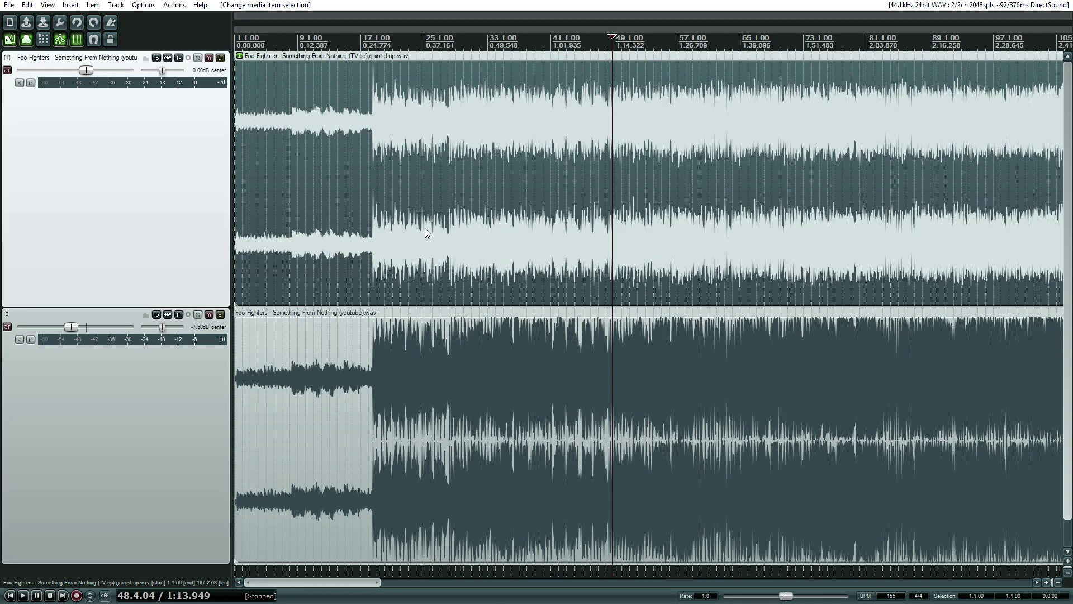
scroll(425, 228, up, 2)
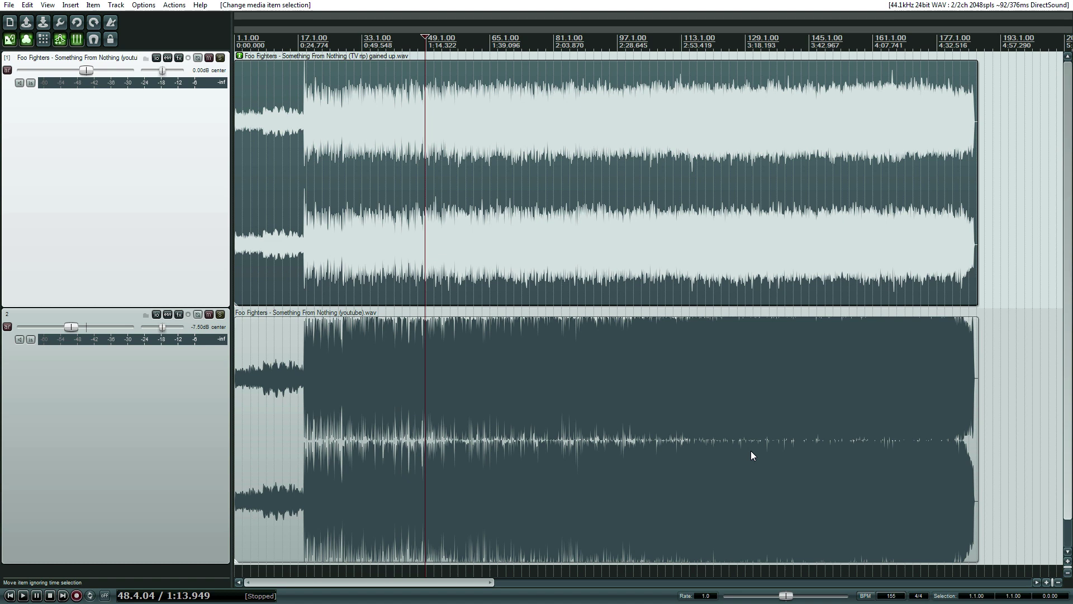
Step: Compare the first half of the song in both versions, selecting the TV rip and YouTube items alternately
click(354, 216)
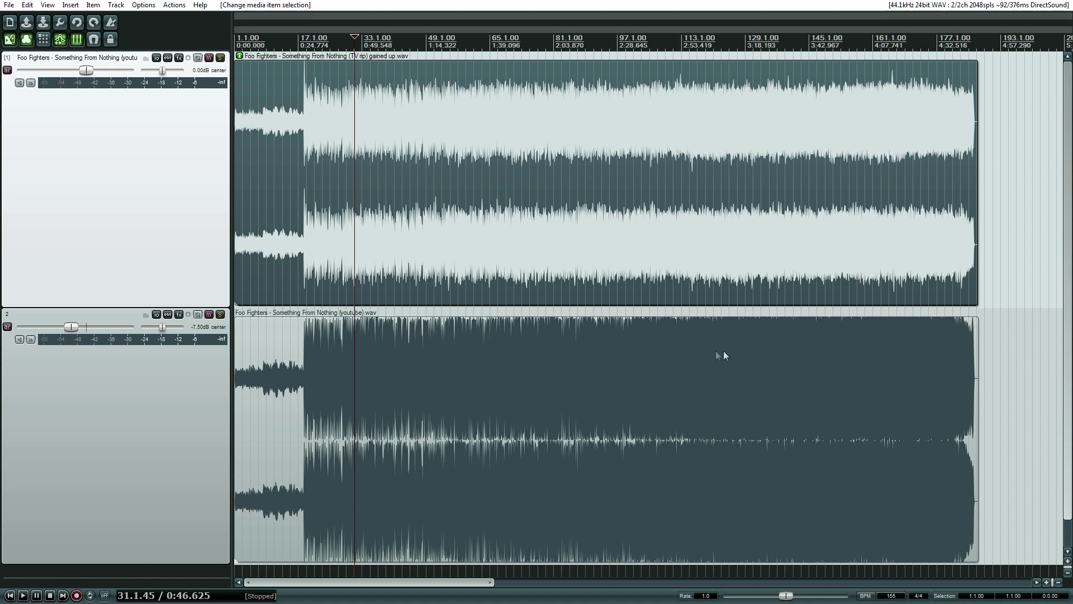
click(504, 395)
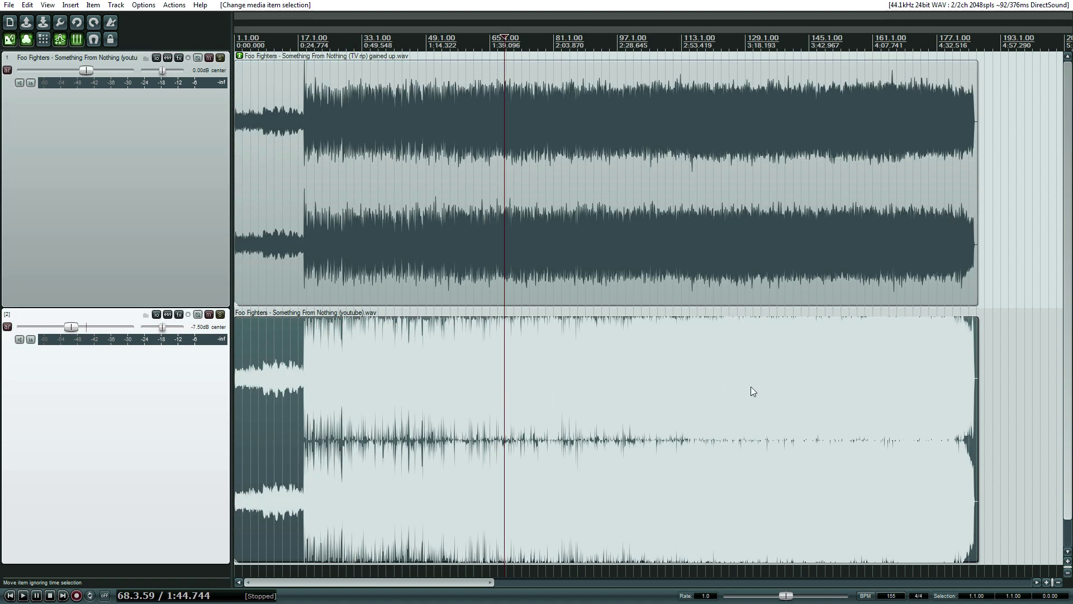
click(457, 234)
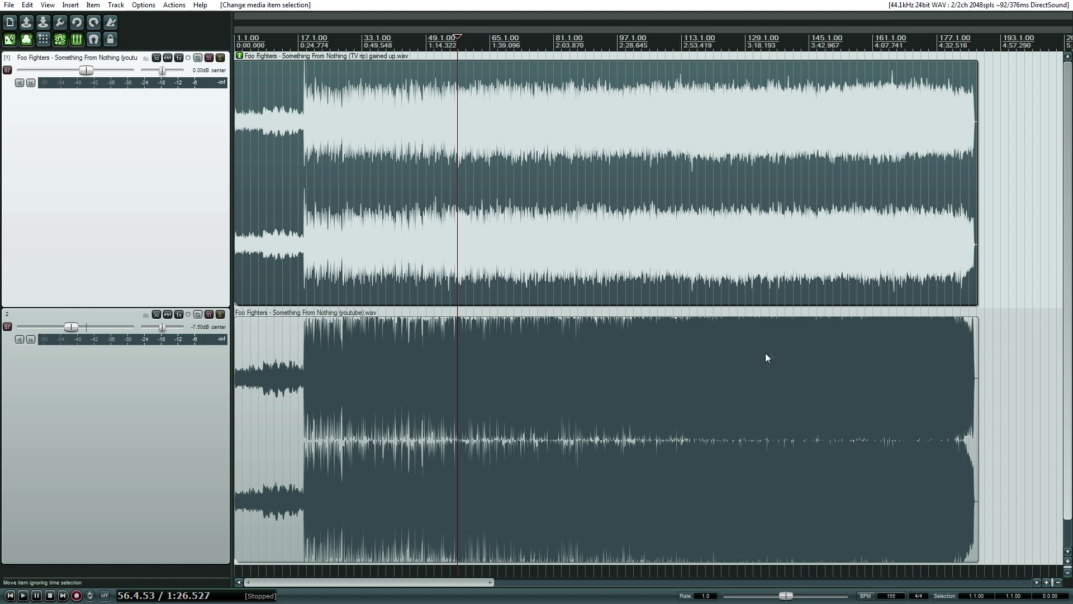
Step: Examine the TV rip's waveform in the second half of the song, moving the edit cursor back to about 3:23
click(771, 253)
click(826, 256)
click(839, 255)
scroll(748, 255, up, 2)
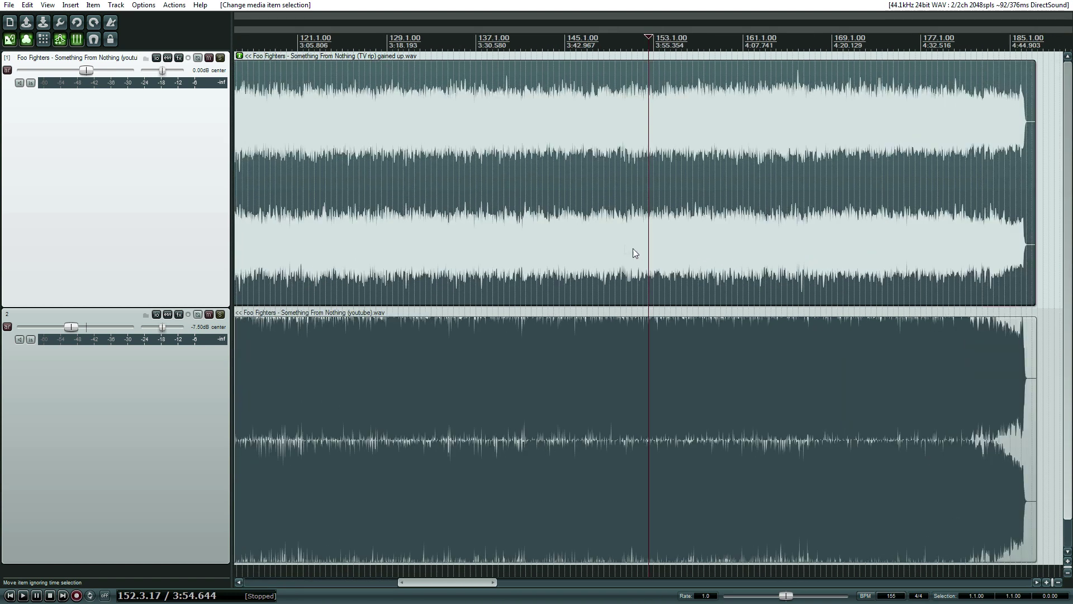
click(583, 266)
click(492, 253)
click(469, 251)
click(428, 246)
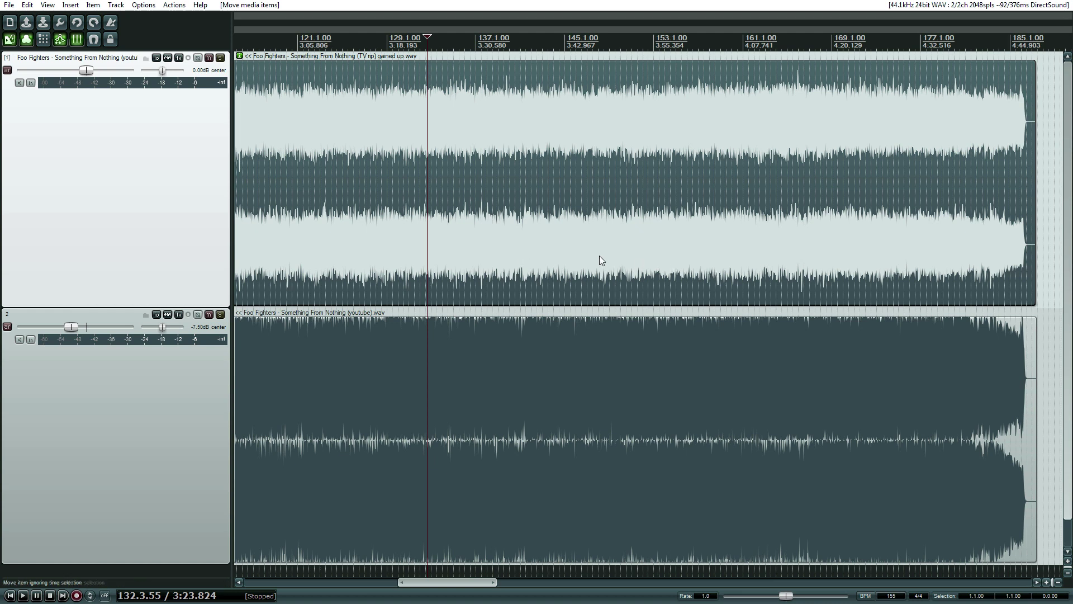
key(shift)
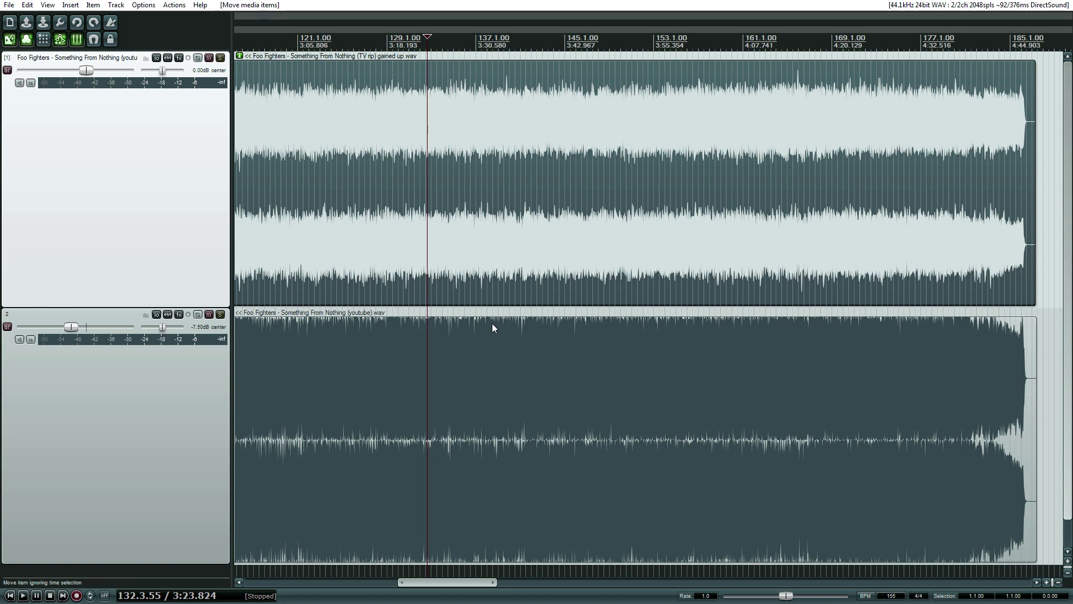
Step: Select the YouTube version's item, return the edit cursor to the project start and show both songs in full
click(441, 475)
key(Home)
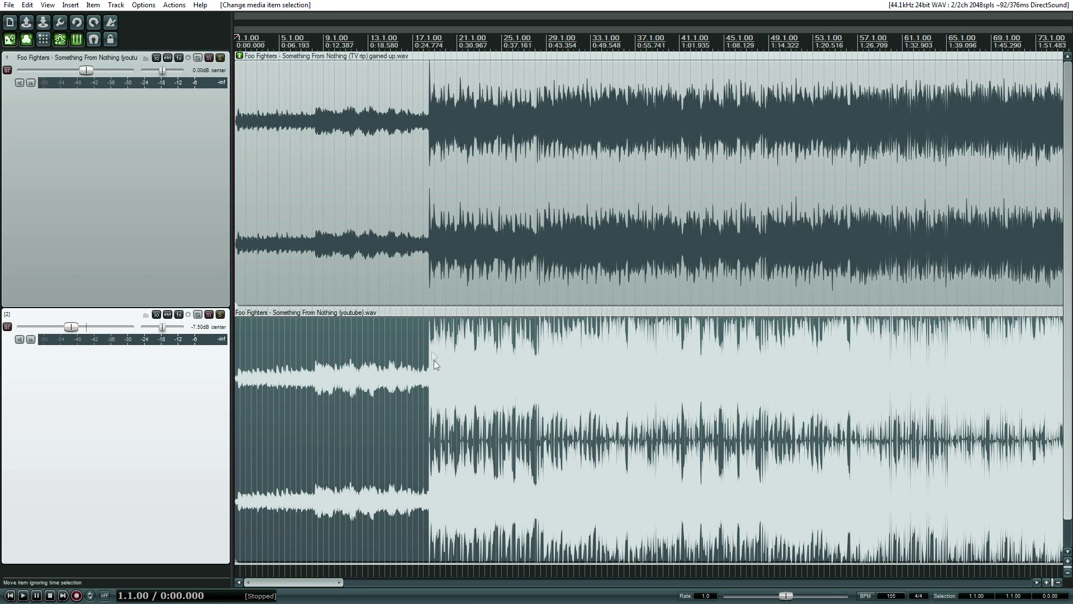
scroll(447, 362, down, 6)
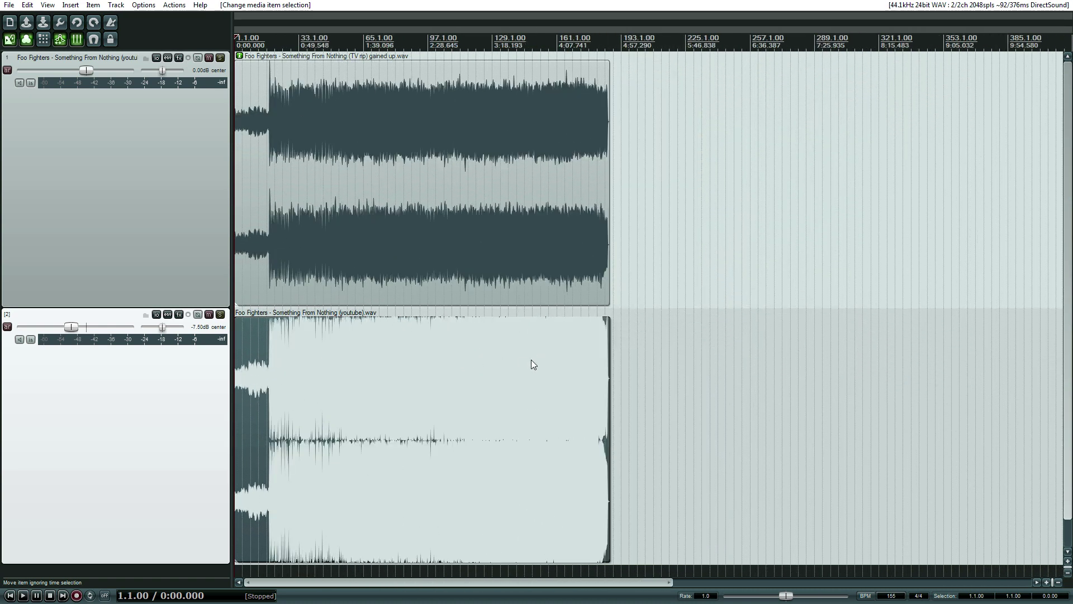
Step: Clear the item selection and place the edit cursor just past the end of both songs, at about 4:52
click(519, 394)
click(566, 381)
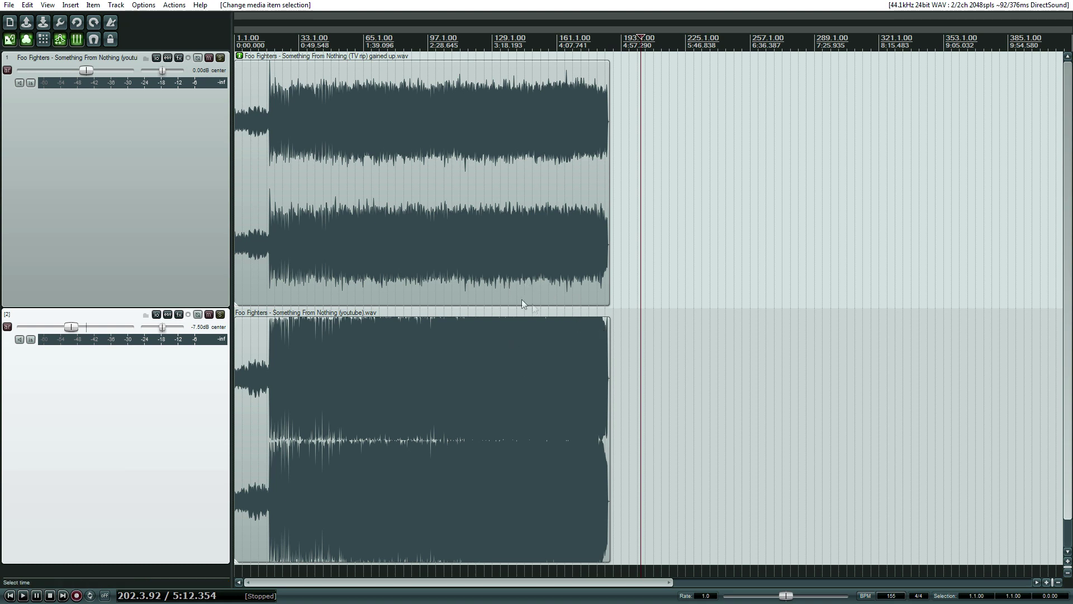
click(638, 356)
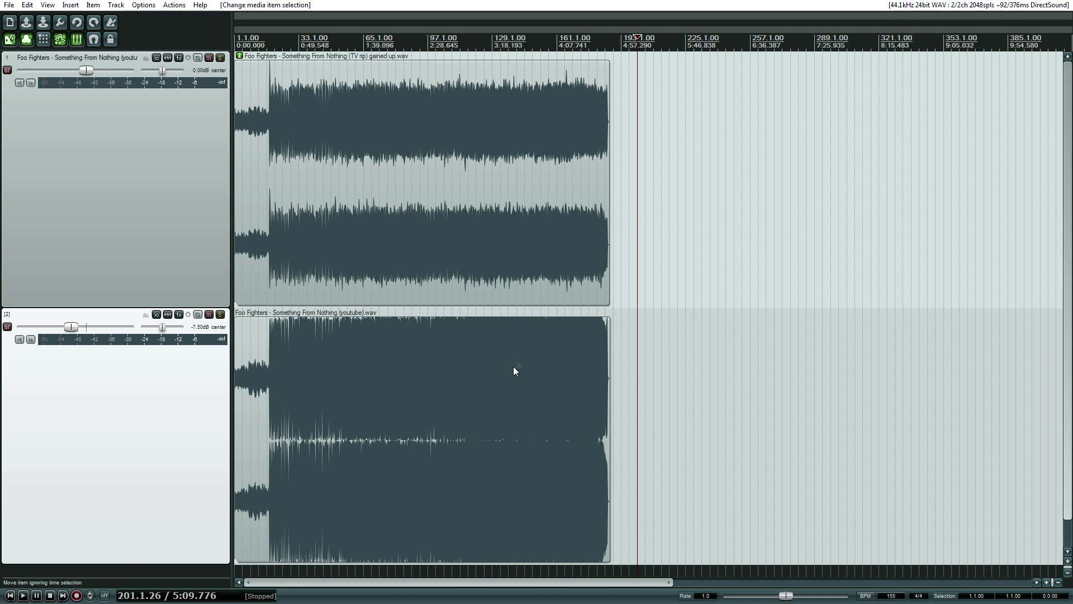
click(614, 336)
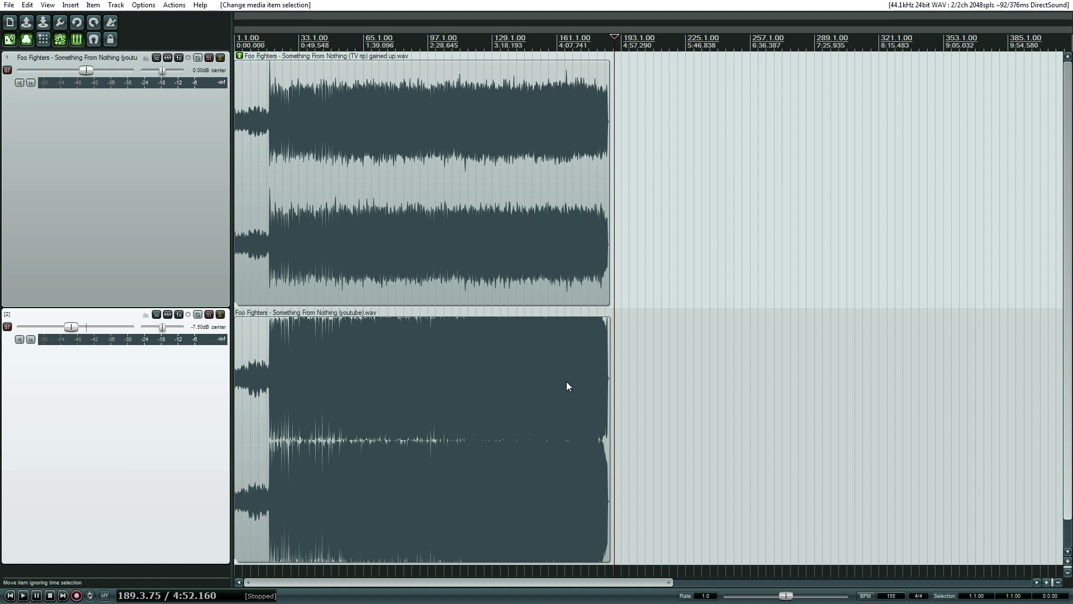